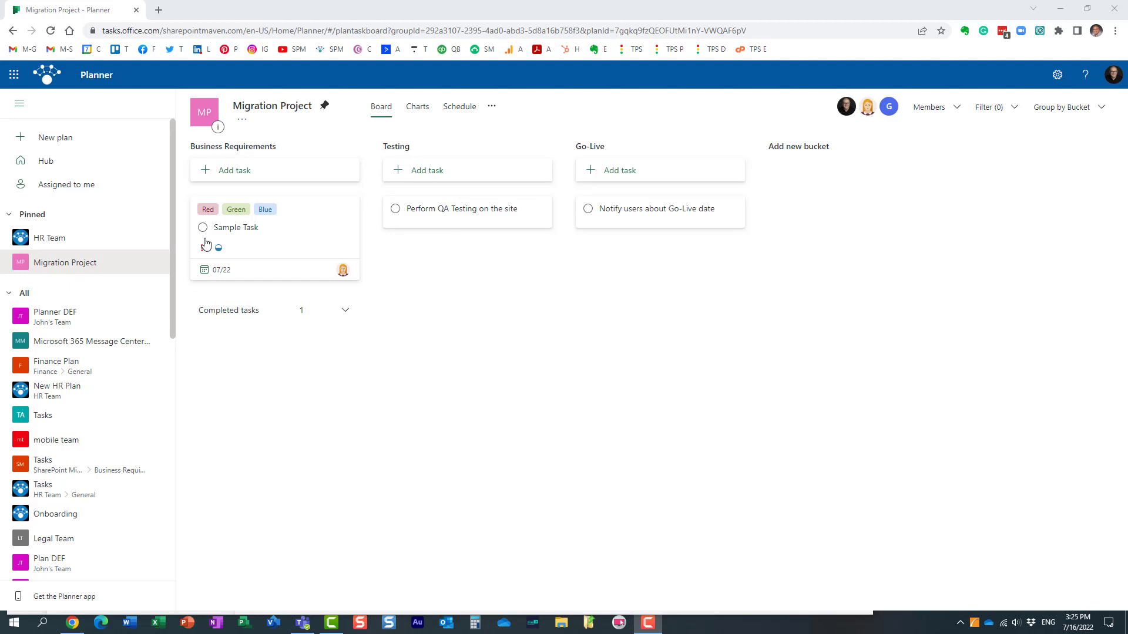
Open and then close the Microsoft 365 app list so the Planner plan list returns beside the board.
click(12, 78)
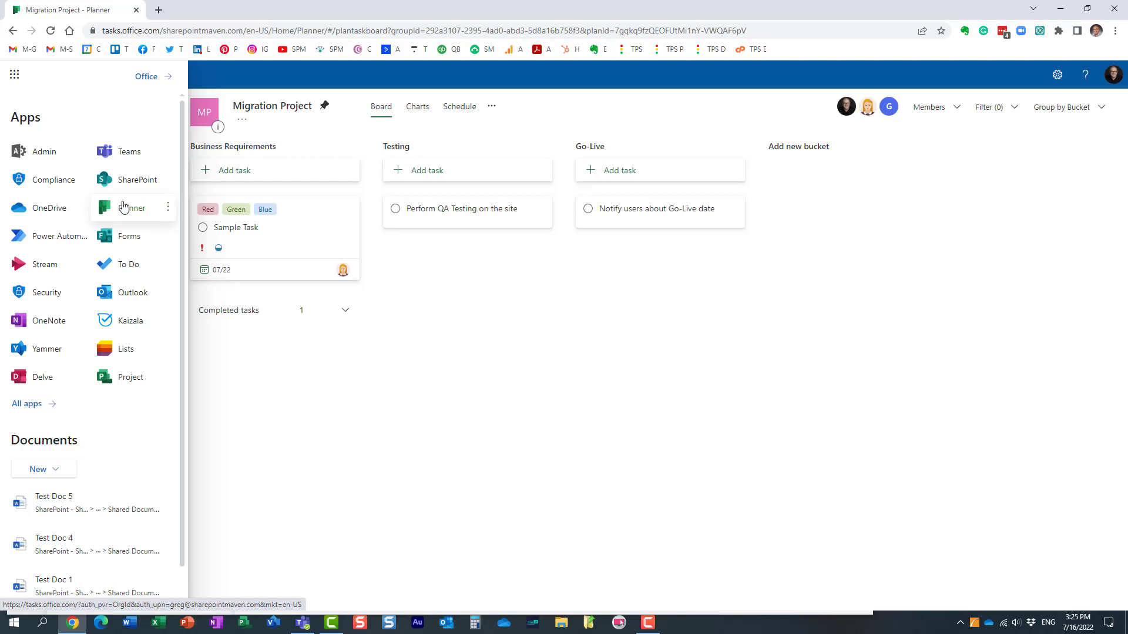
click(540, 397)
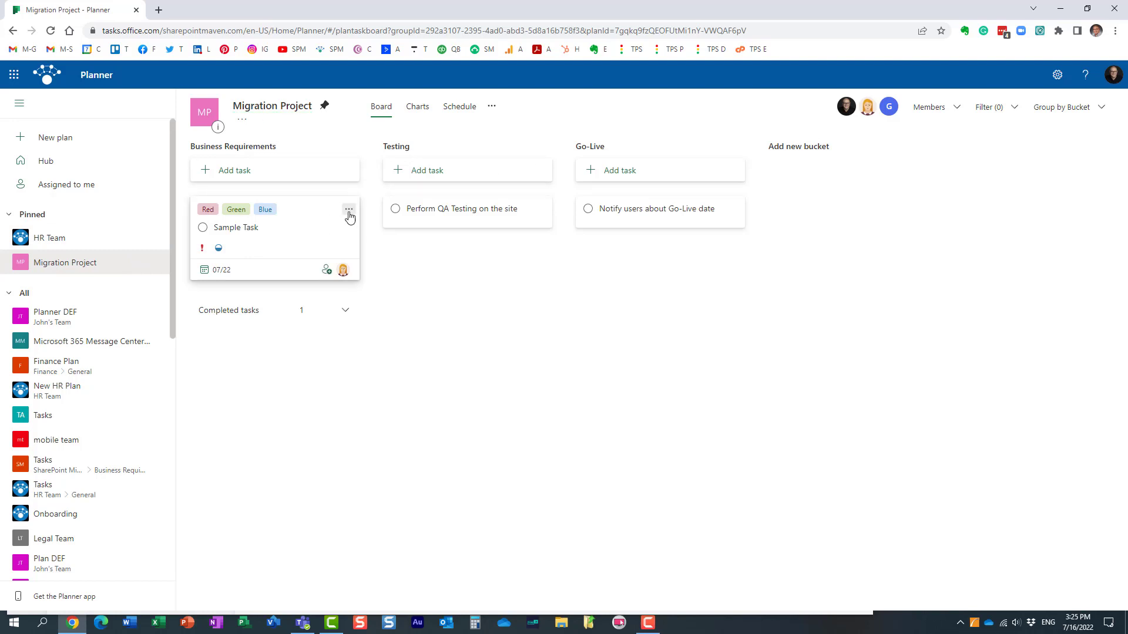
Move Sample Task to plan HR Team, bucket To do, and confirm the move.
click(349, 212)
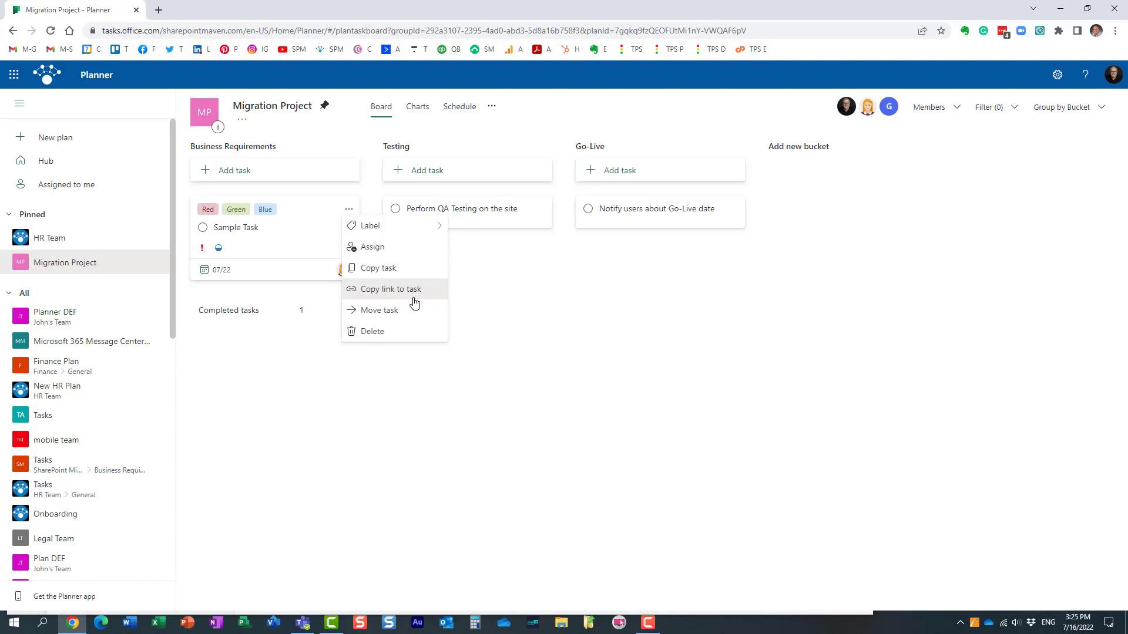
click(373, 311)
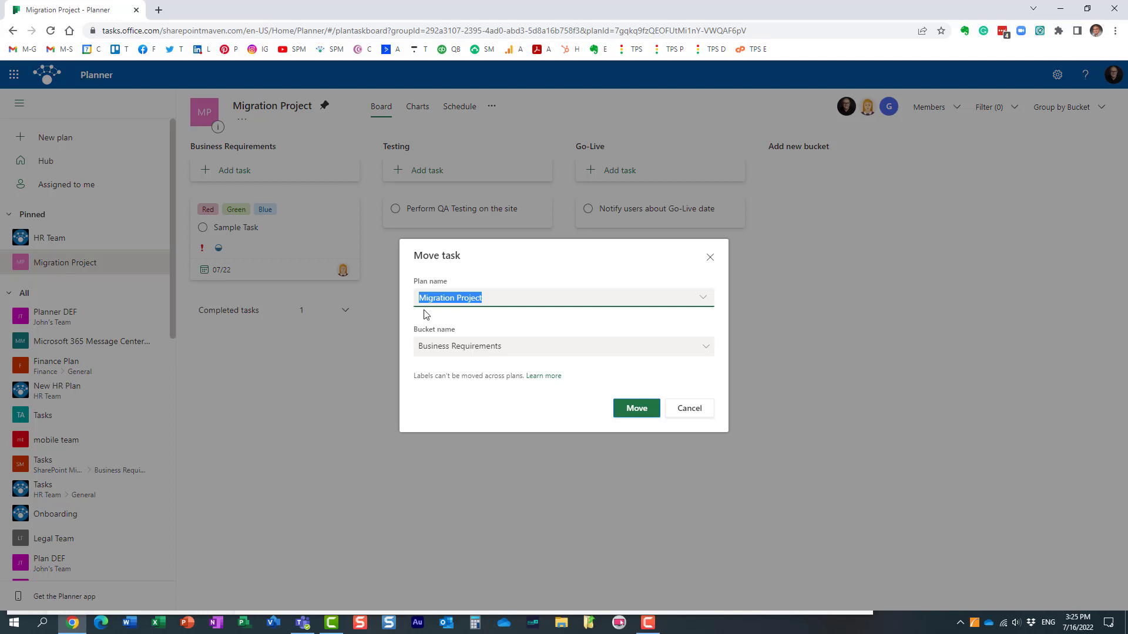
click(705, 298)
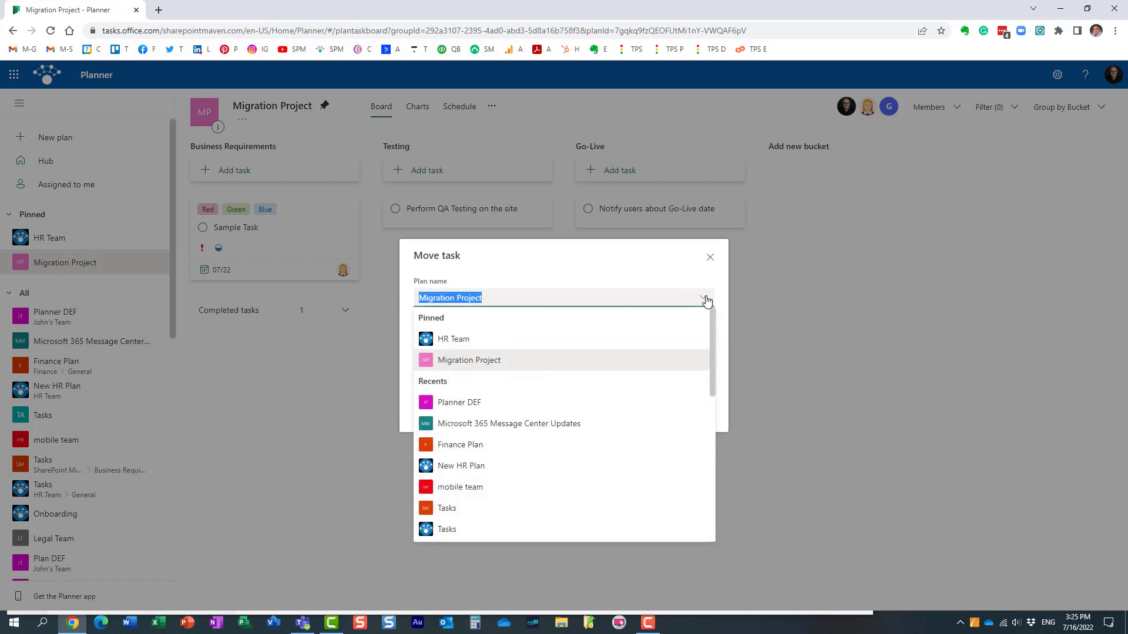
click(476, 339)
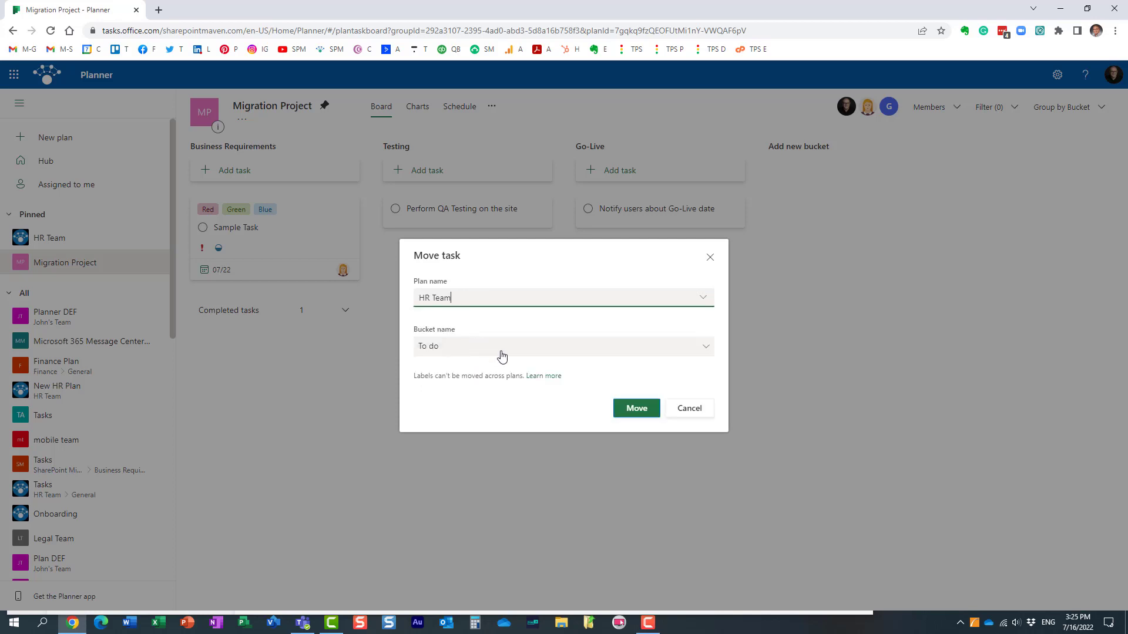
click(453, 352)
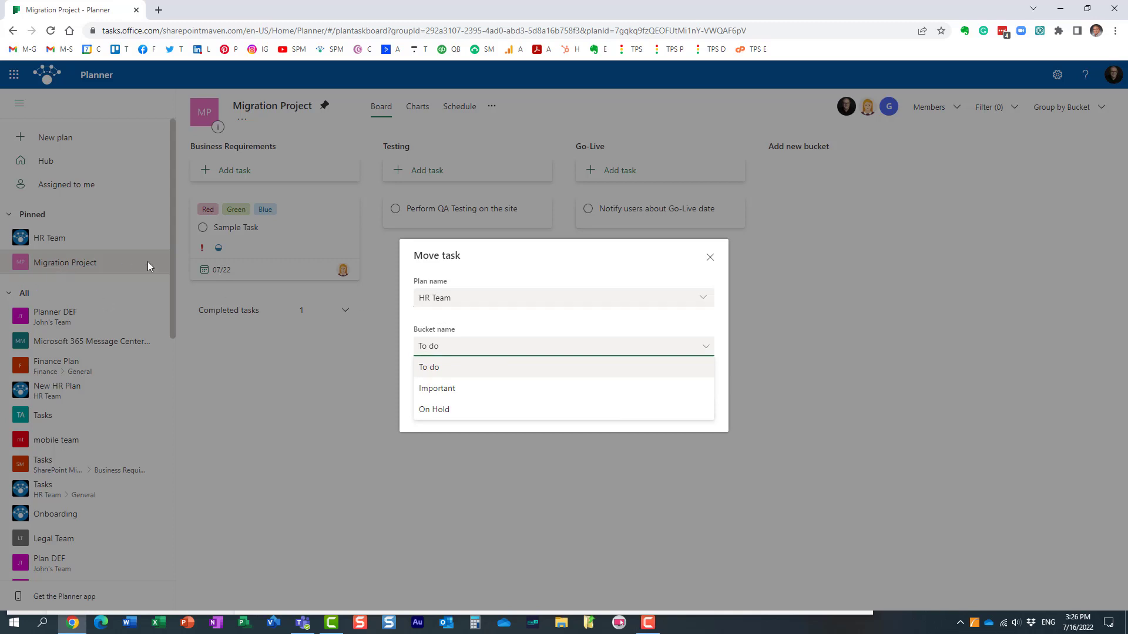
click(441, 368)
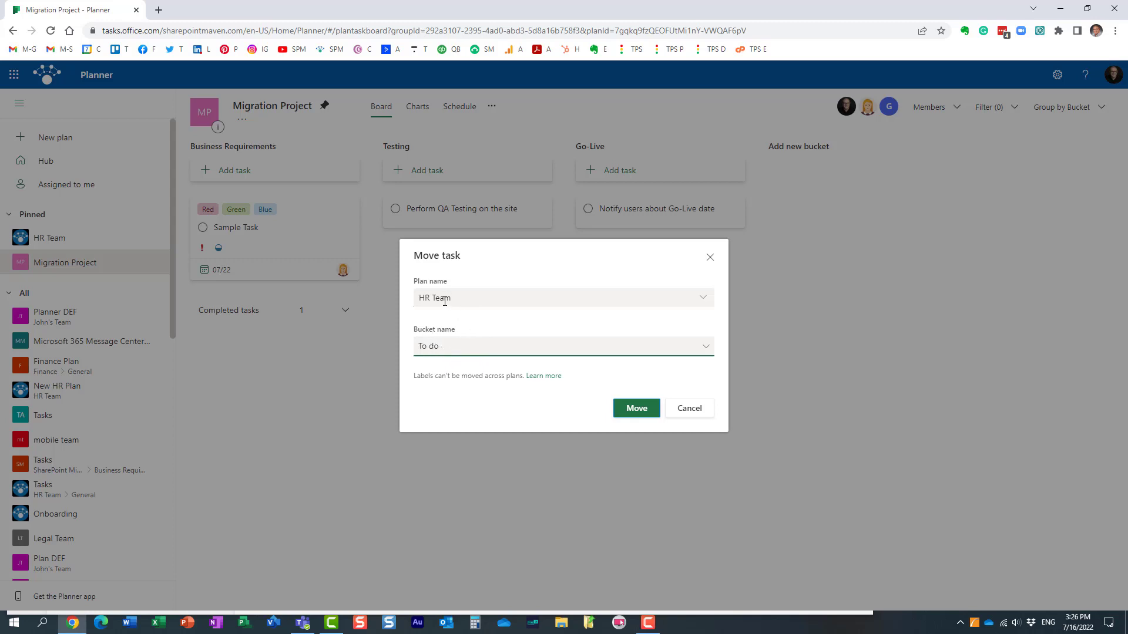
click(450, 348)
click(445, 366)
click(635, 412)
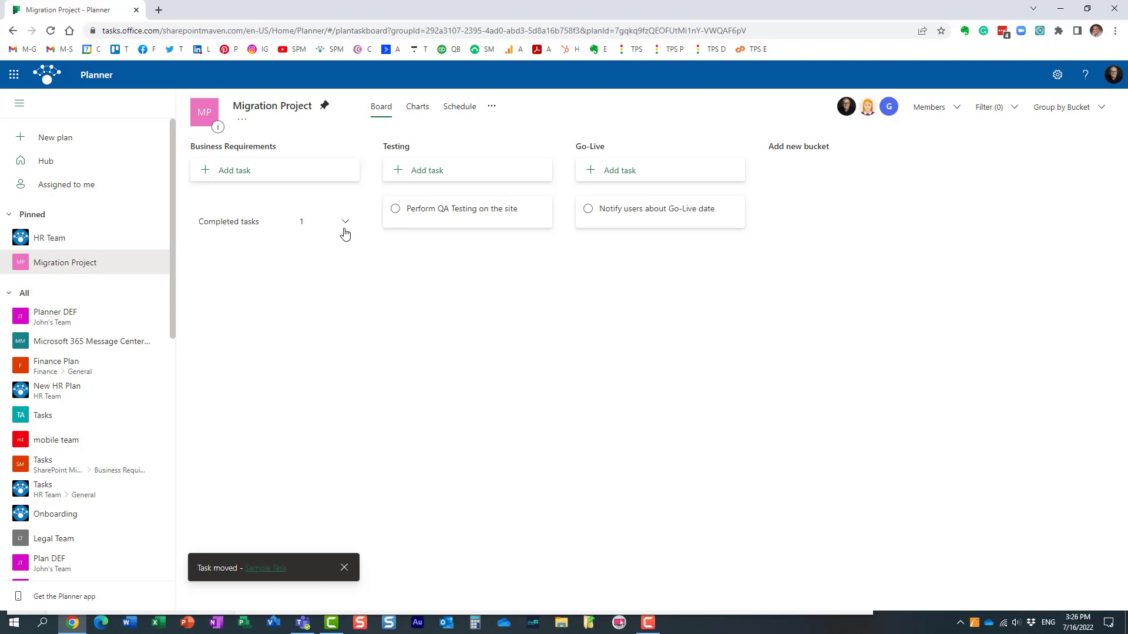
Open the HR Team board and review Sample Task's details under To do, then close them.
click(53, 243)
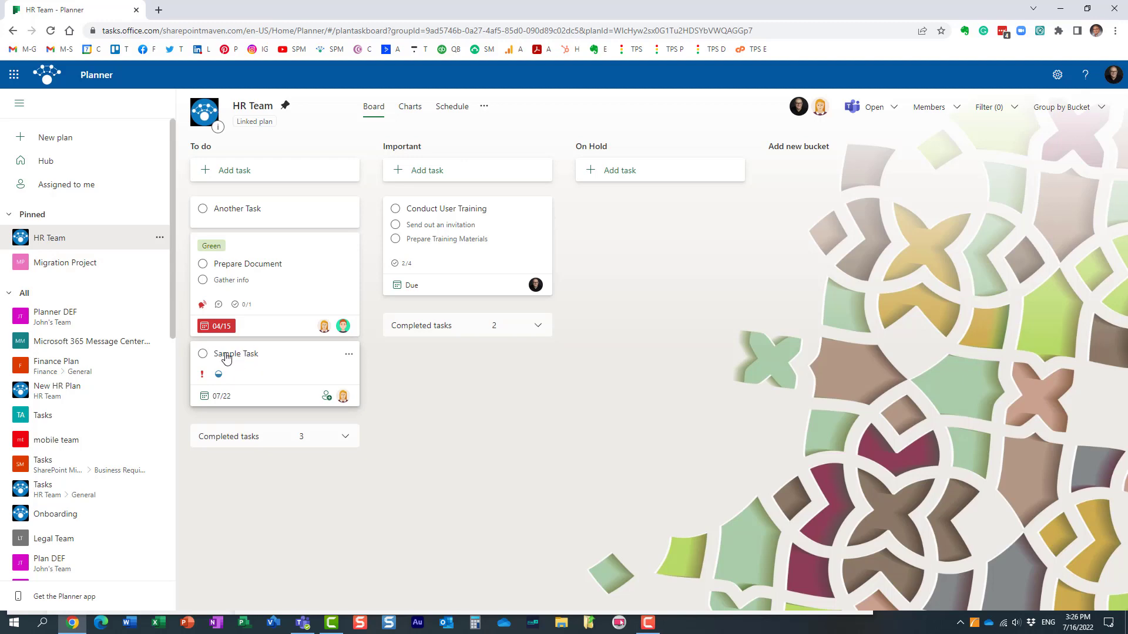
click(228, 357)
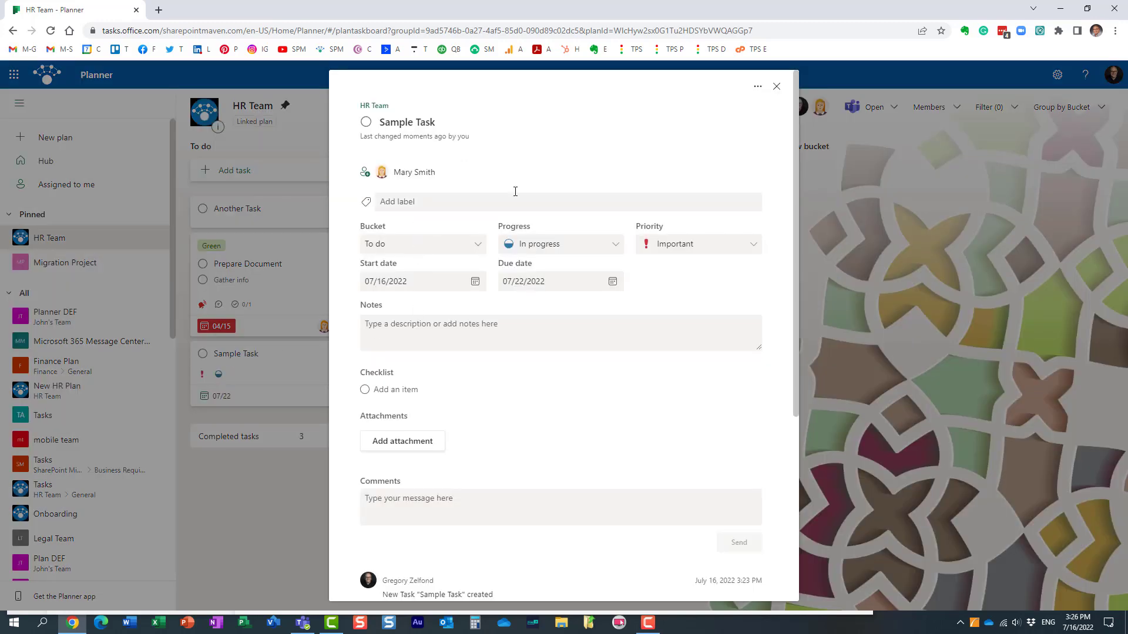
click(776, 88)
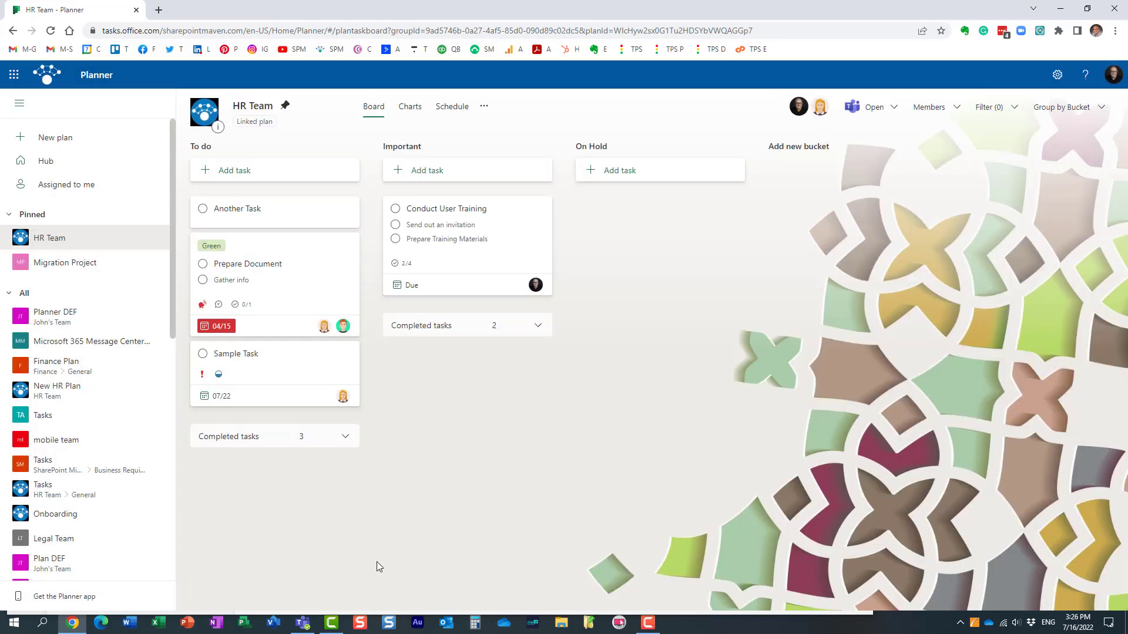
Open and cancel Sample Task's move options, then collapse and re-expand the task labels.
click(347, 356)
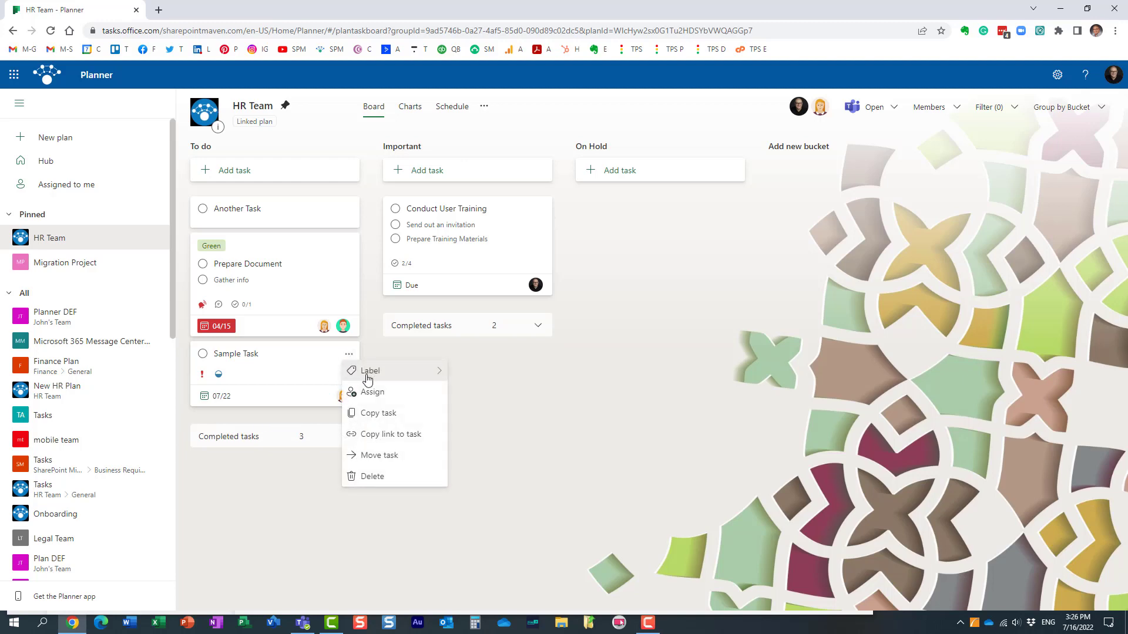
click(389, 454)
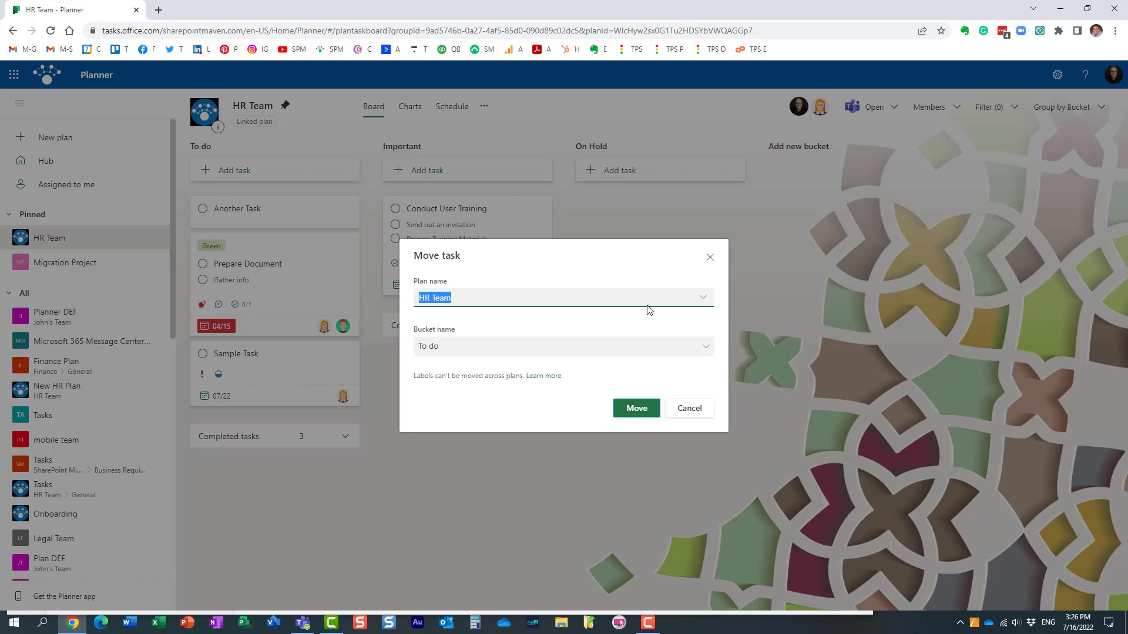
click(709, 257)
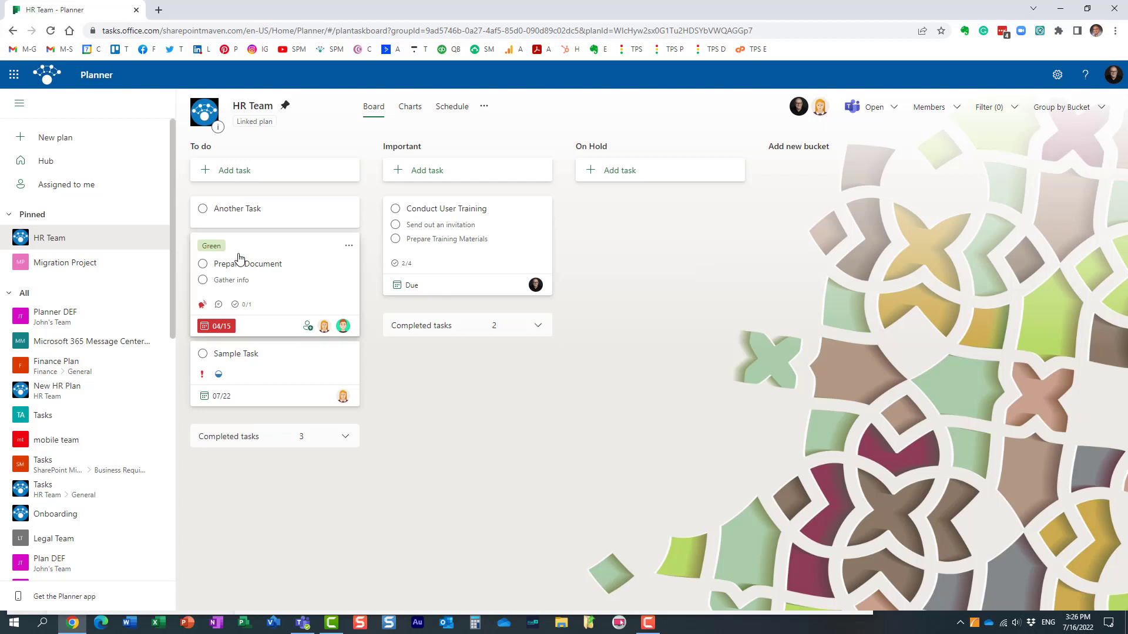
click(213, 246)
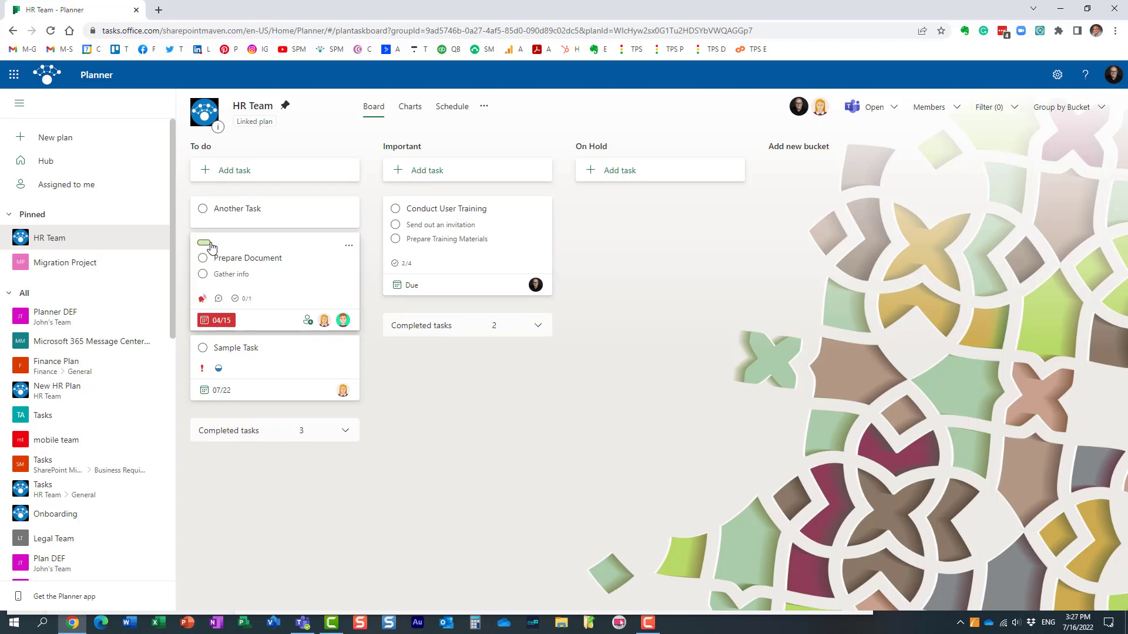
click(206, 242)
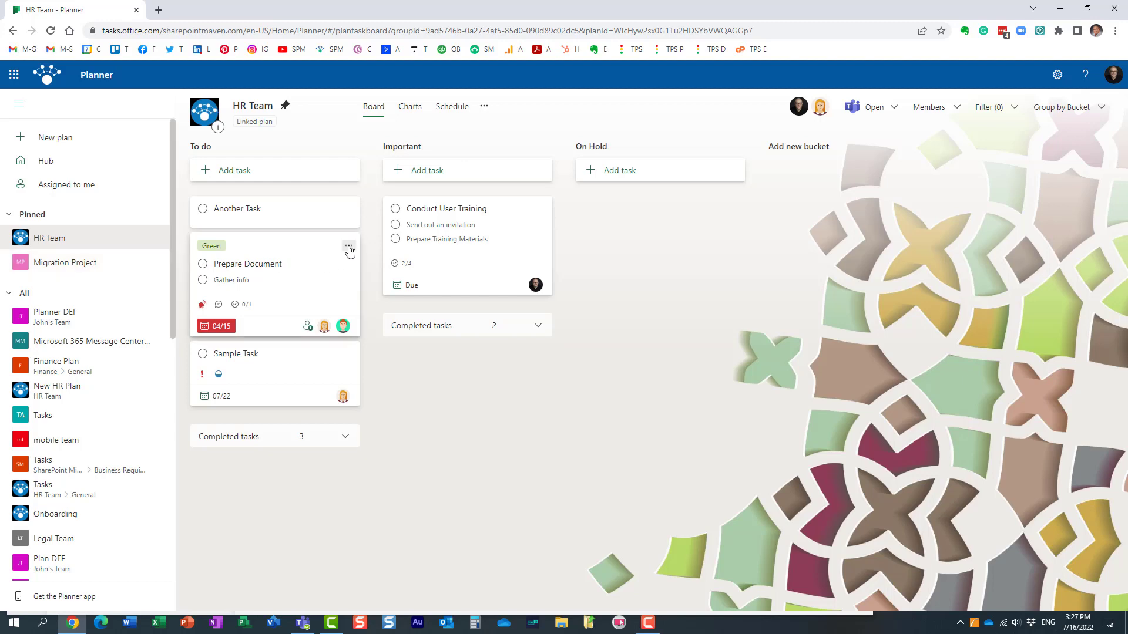
Copy Prepare Document to Migration Project > Business Requirements, including progress and dates, excluding the checklist.
click(349, 249)
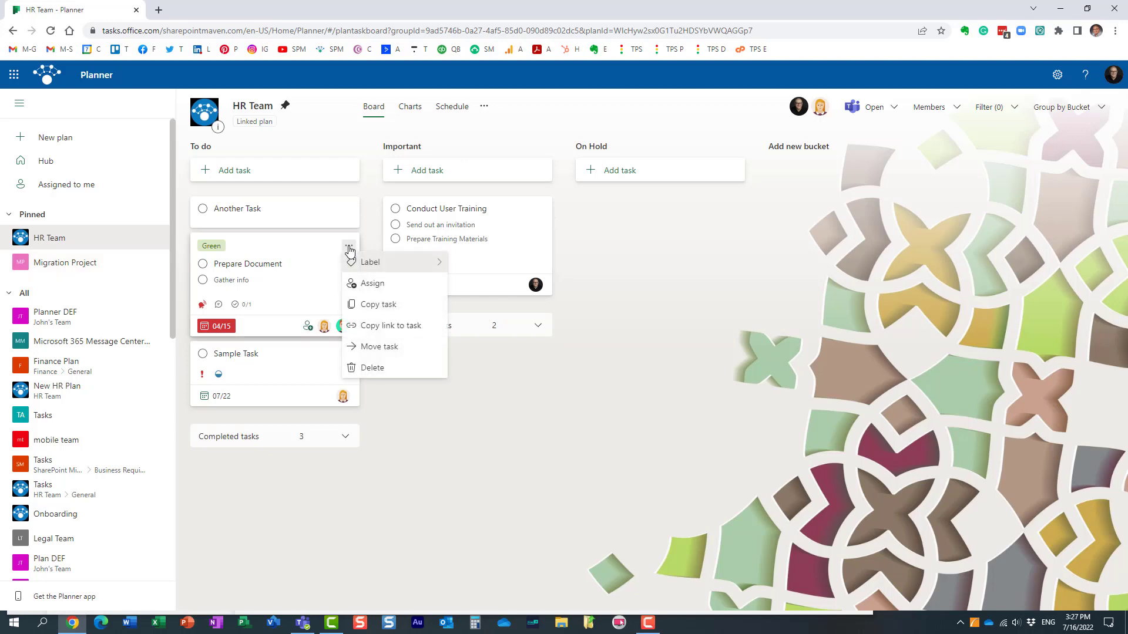
click(385, 305)
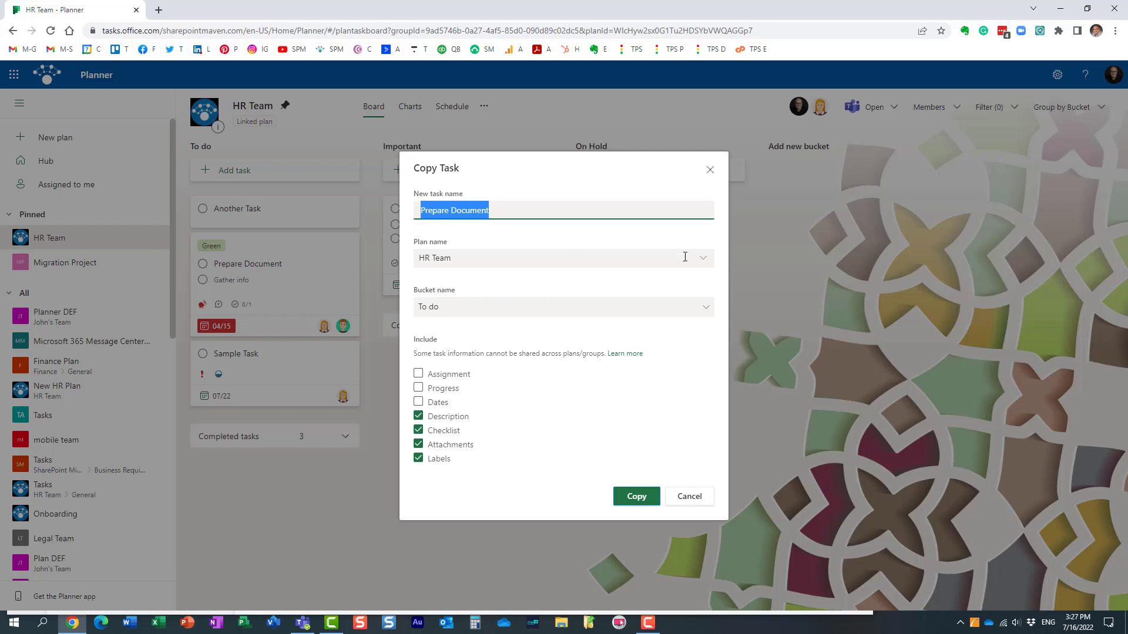
click(703, 258)
click(491, 299)
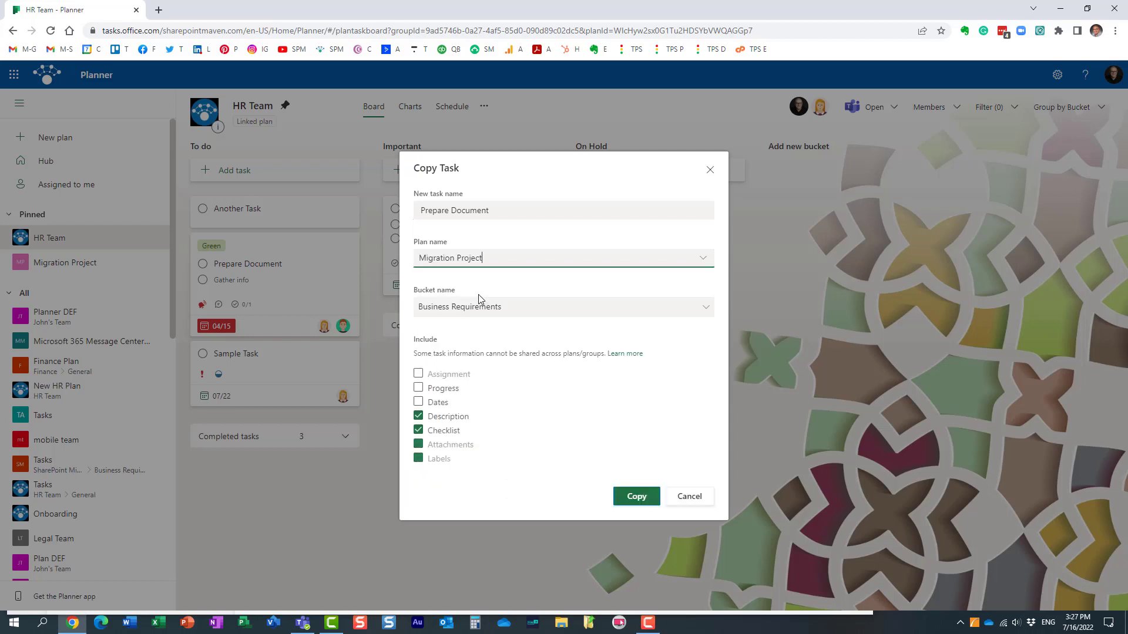
click(606, 309)
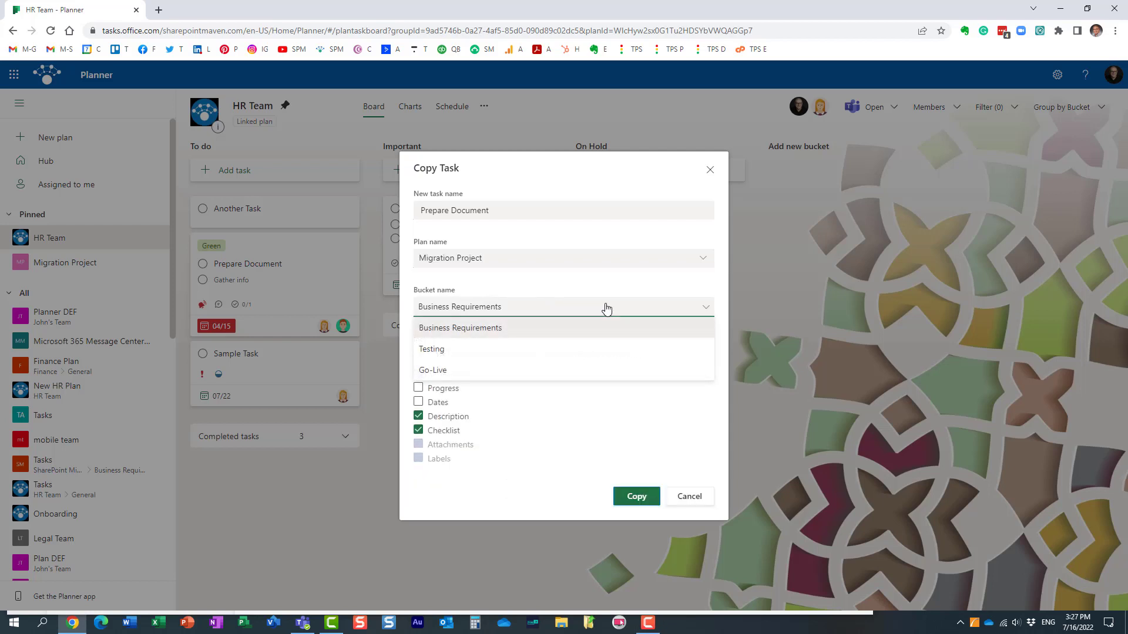
click(492, 332)
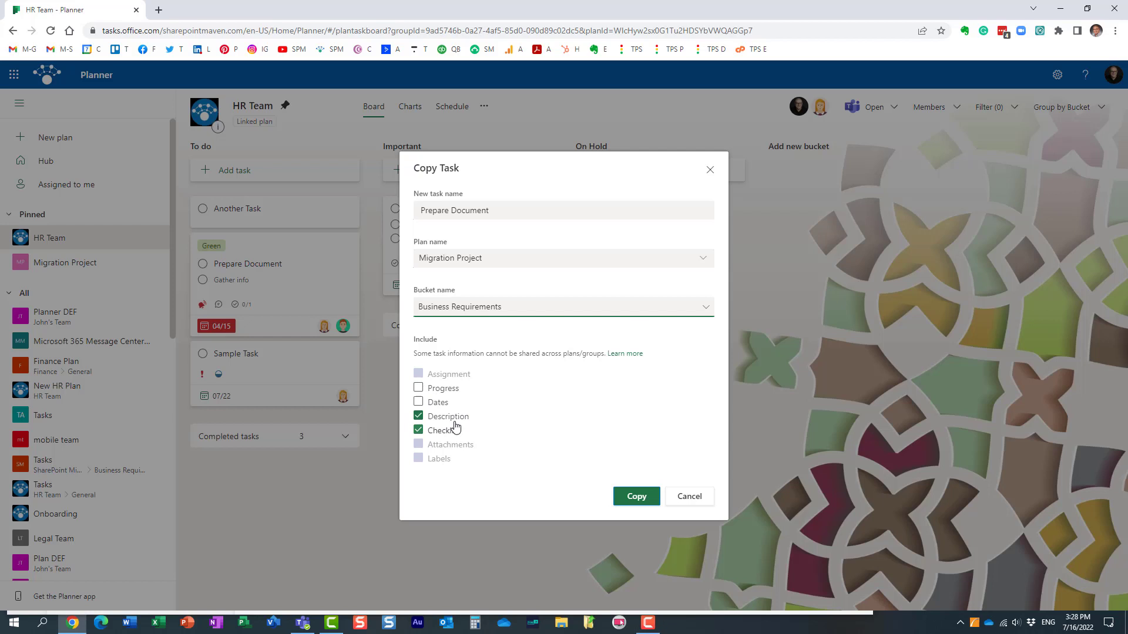
click(419, 389)
click(418, 404)
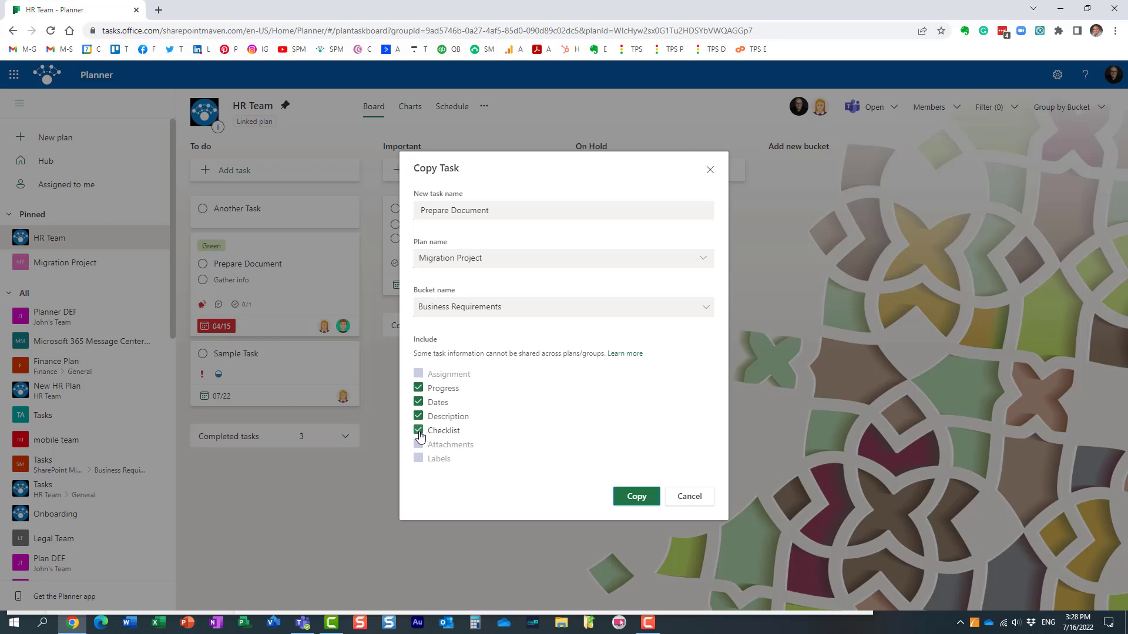
click(419, 432)
click(631, 499)
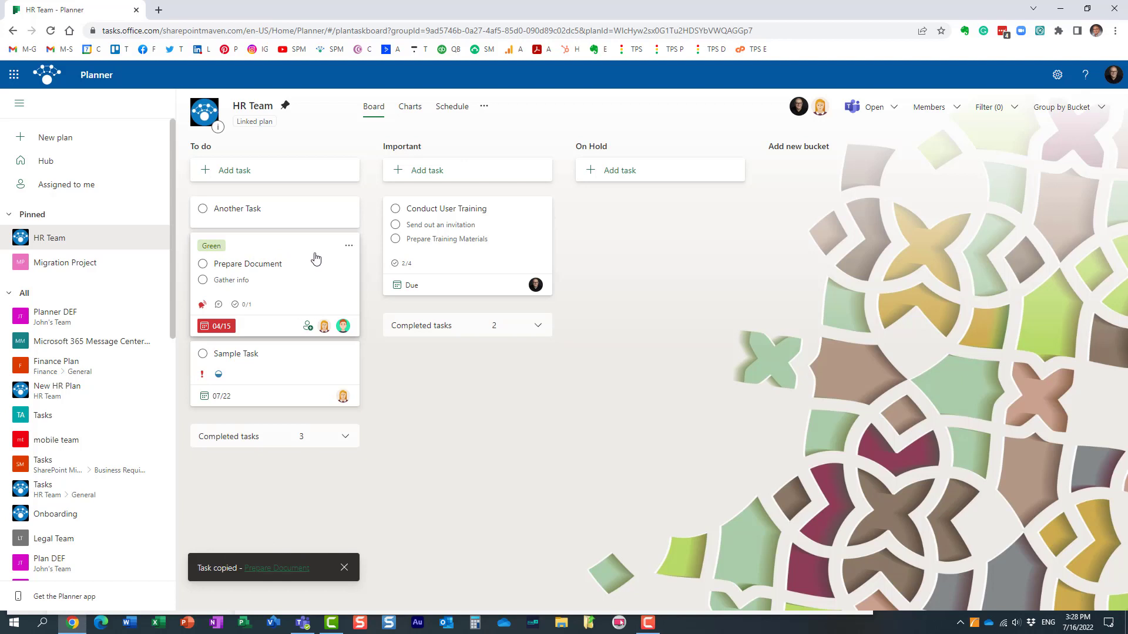
Switch between the HR Team and Migration Project boards, check the original Prepare Document, and finish on Migration Project.
click(75, 264)
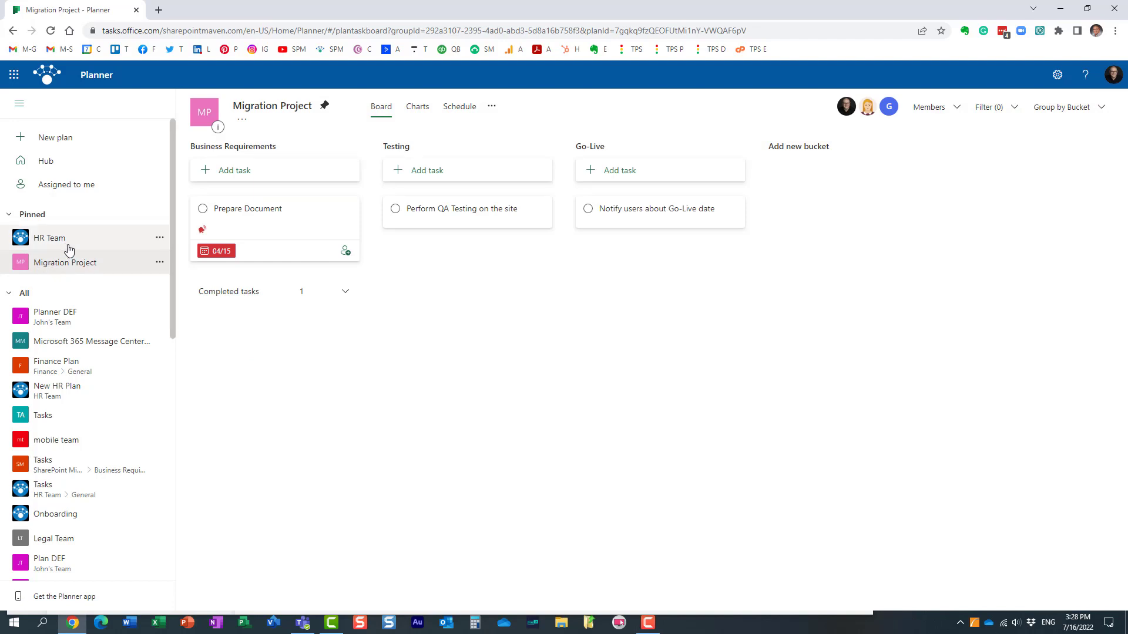
click(73, 242)
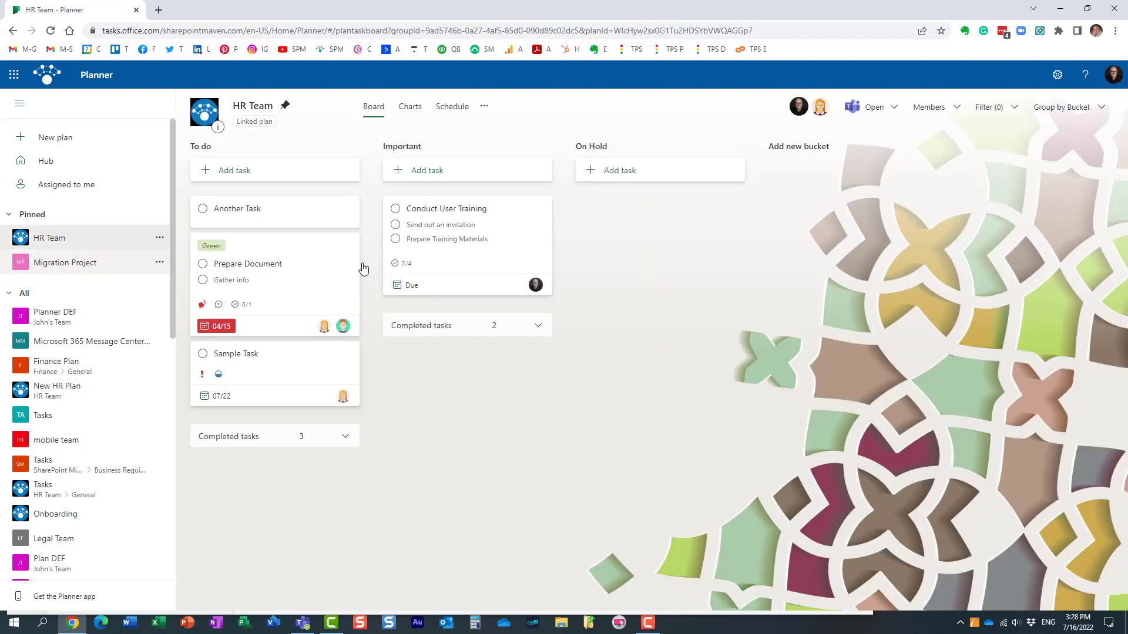
click(106, 264)
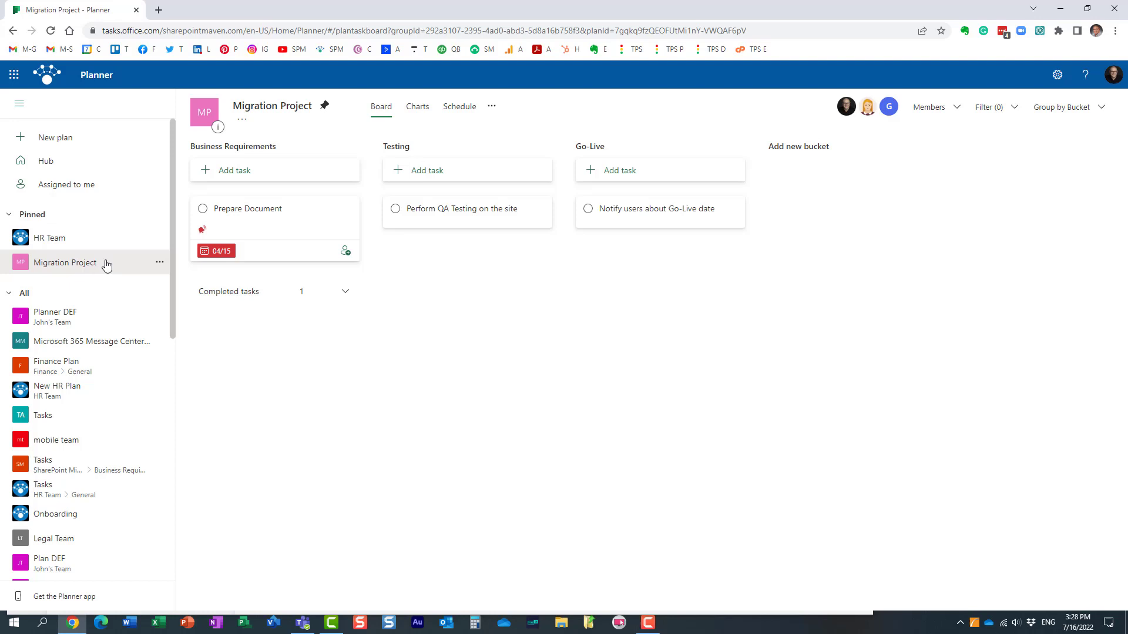
click(80, 243)
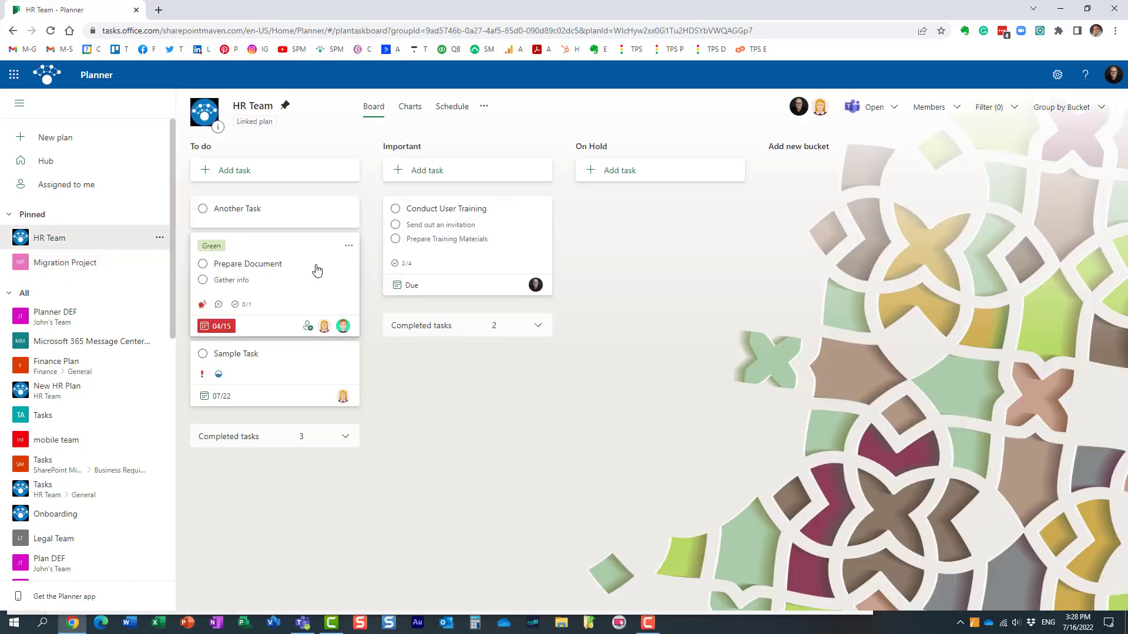
click(257, 264)
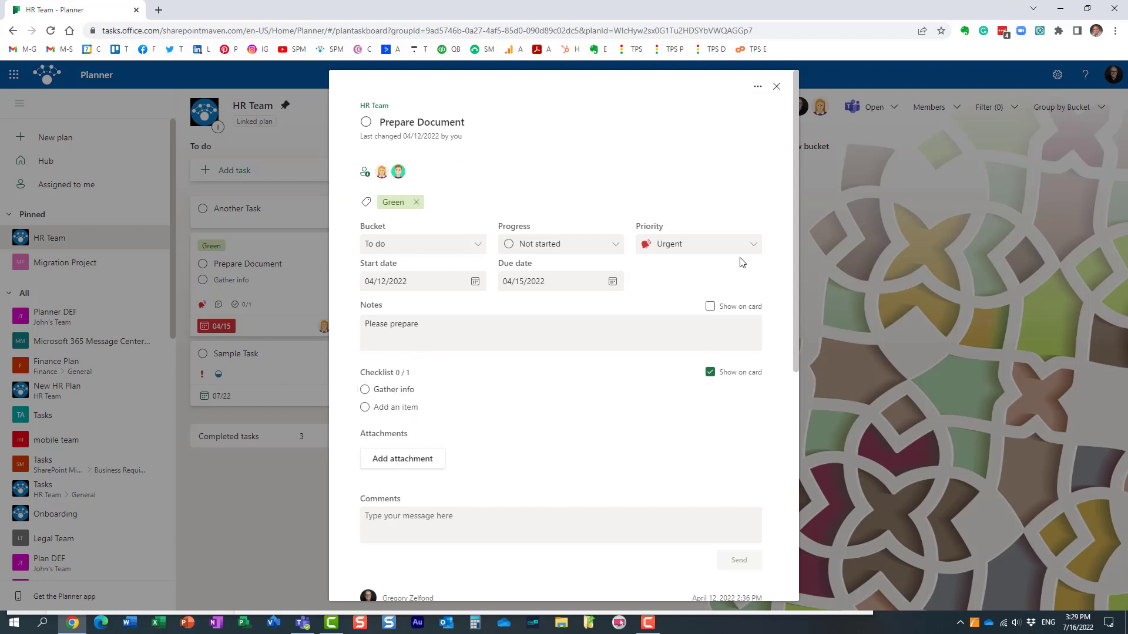
click(778, 88)
click(95, 265)
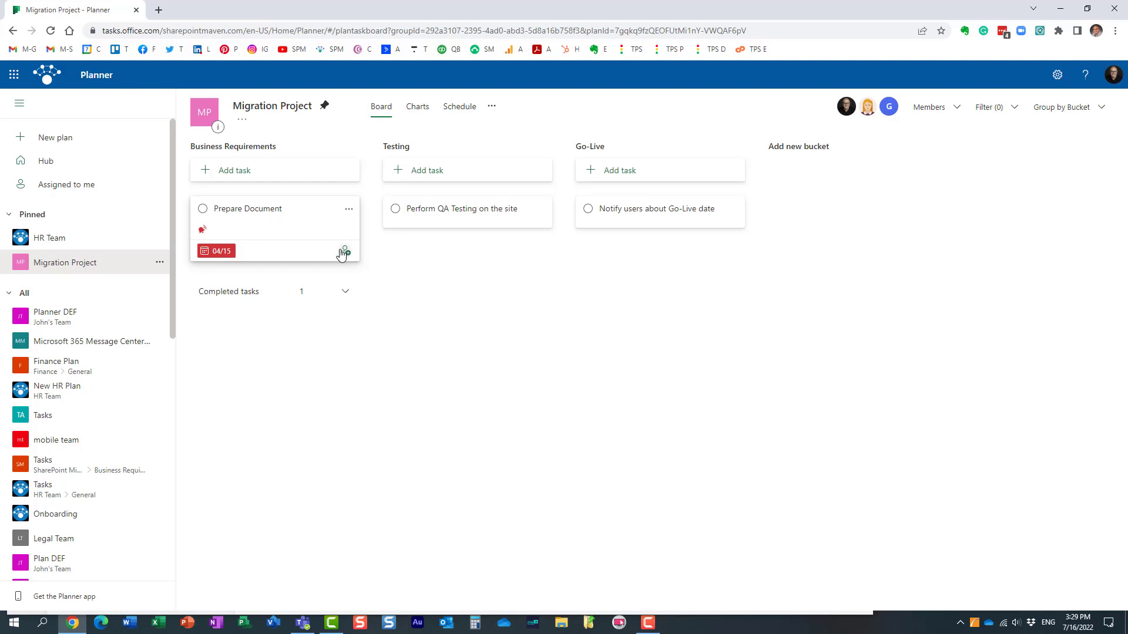
click(237, 212)
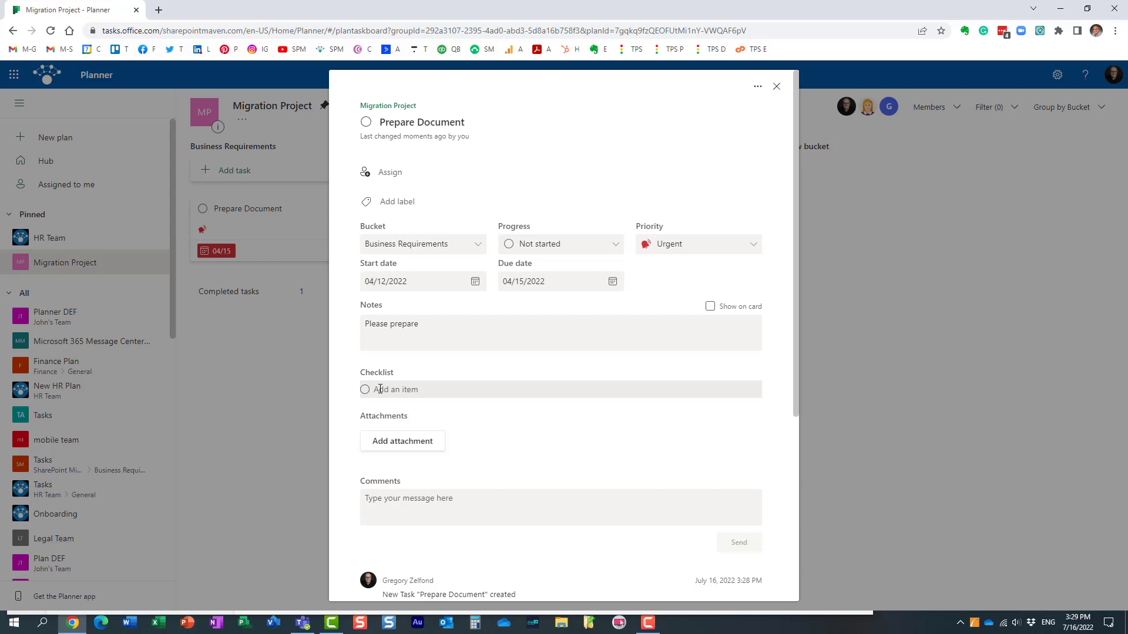
click(777, 88)
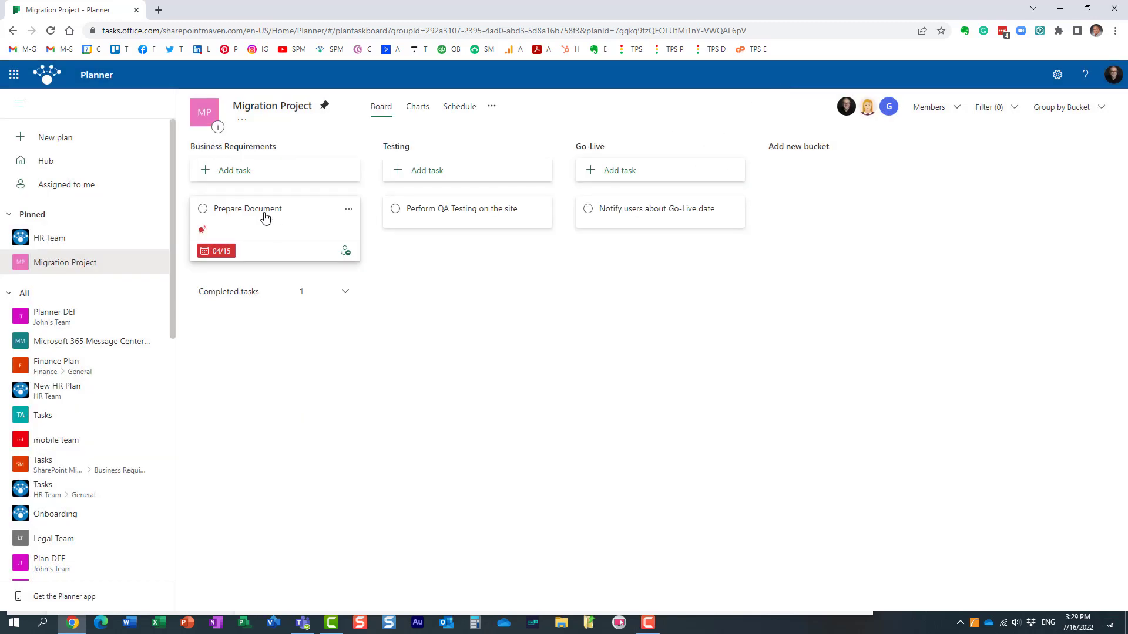